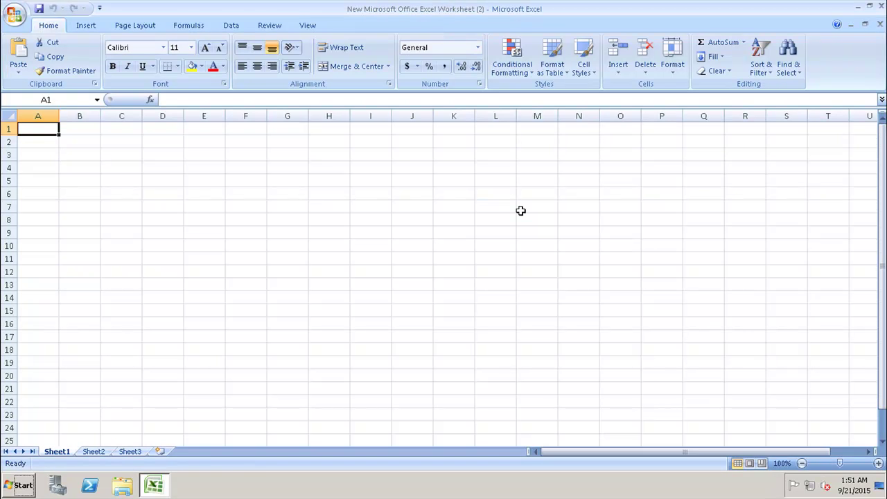
- On the Data tab, show the From Other Sources options such as SQL Server, XML and Microsoft Query
{"action": "left_click", "coordinate": [240, 25]}
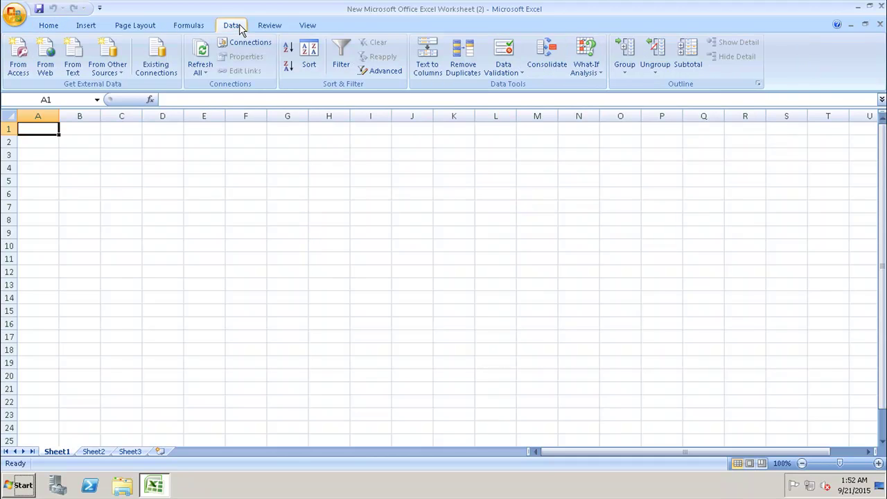
{"action": "left_click", "coordinate": [111, 73]}
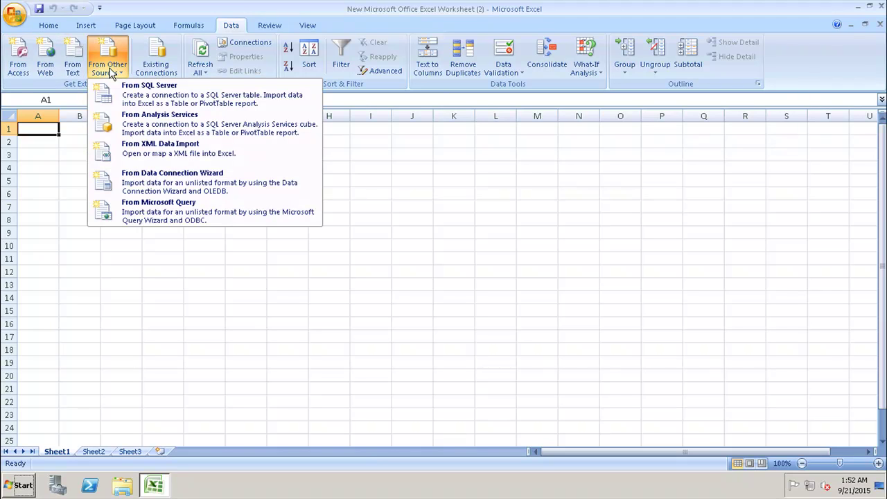
- Use the Data Connection Wizard's Other/Advanced option to pick SAP HANA MDX Provider
{"action": "left_click", "coordinate": [166, 189]}
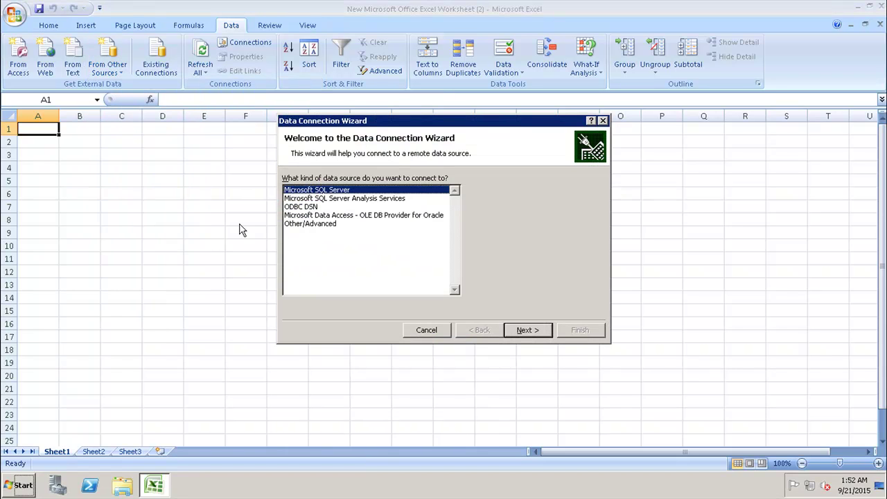
{"action": "left_click", "coordinate": [301, 226]}
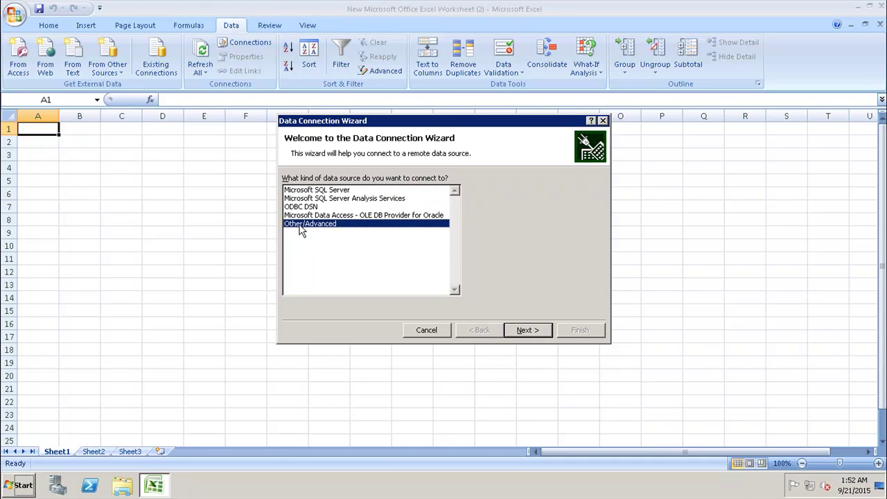
{"action": "left_click", "coordinate": [518, 331]}
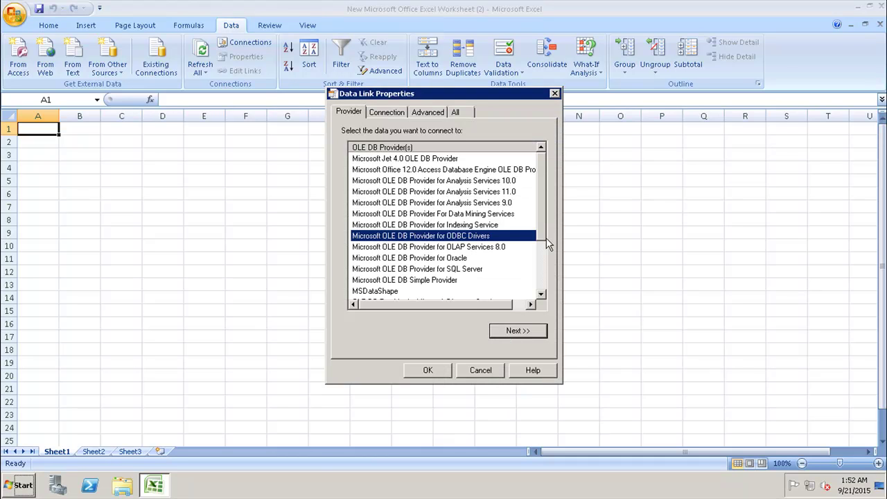
{"action": "left_click_drag", "start_coordinate": [542, 216], "coordinate": [544, 264]}
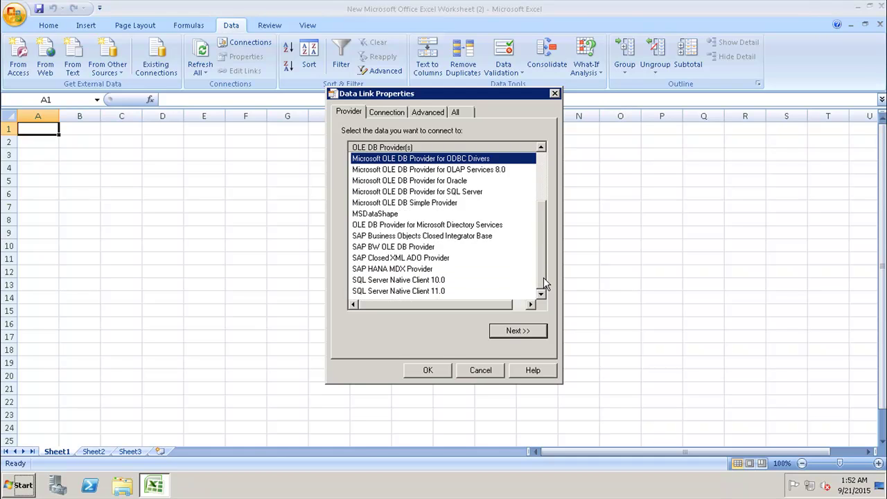
{"action": "left_click", "coordinate": [402, 271]}
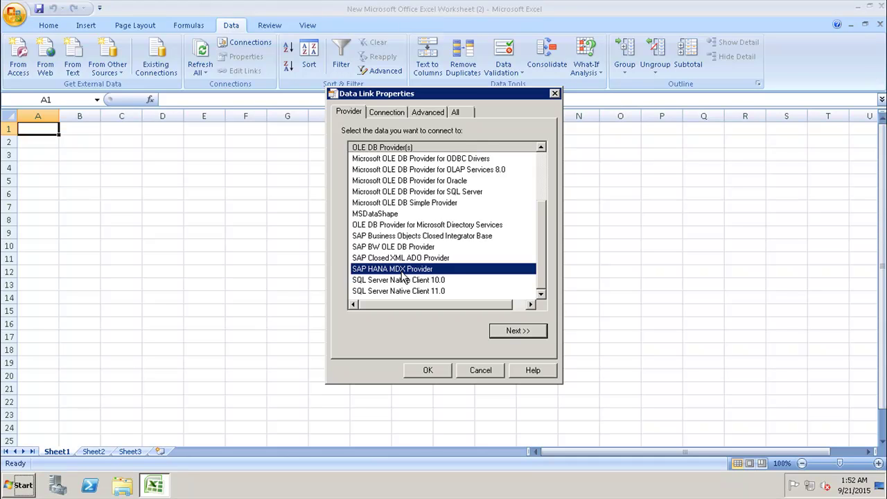
{"action": "left_click", "coordinate": [514, 331]}
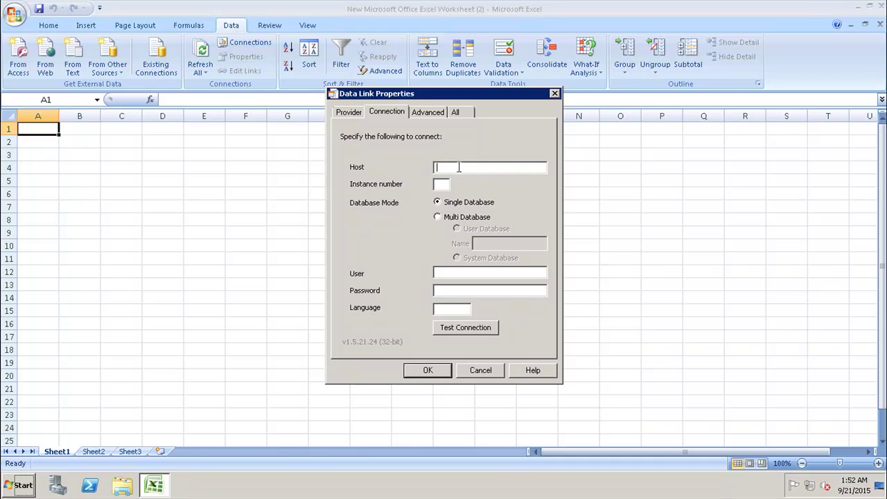
- Connect to host best, instance 03, with the user name and password, and test successfully
{"action": "type", "text": "best"}
{"action": "type", "text": "03"}
{"action": "left_click", "coordinate": [447, 274]}
{"action": "type", "text": "hanauser"}
{"action": "left_click", "coordinate": [489, 291]}
{"action": "type", "text": "*********"}
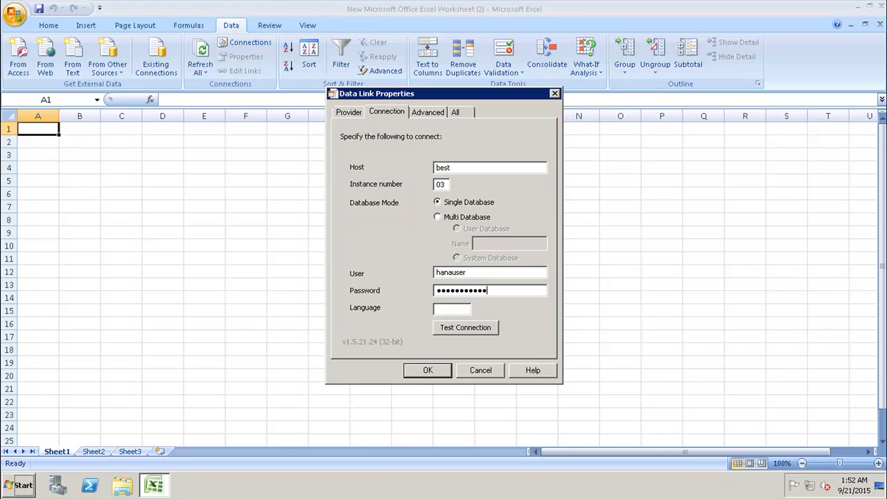
{"action": "left_click", "coordinate": [461, 329]}
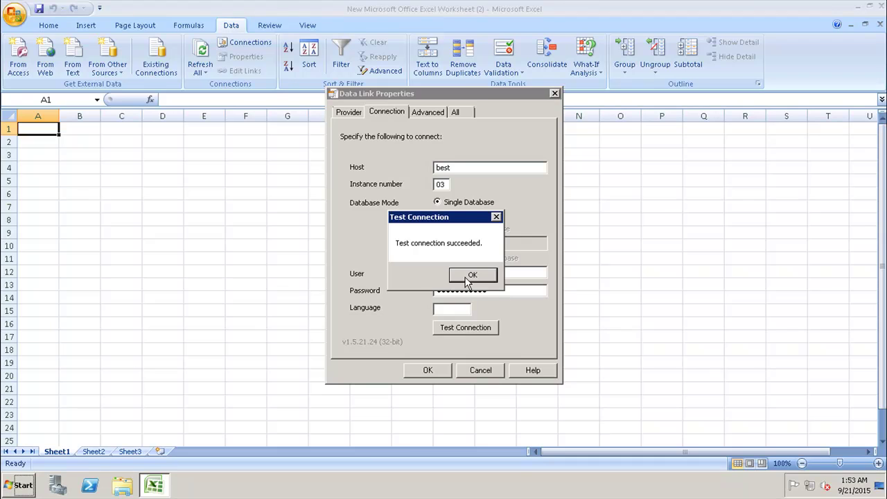
{"action": "left_click", "coordinate": [466, 277]}
{"action": "left_click", "coordinate": [418, 369]}
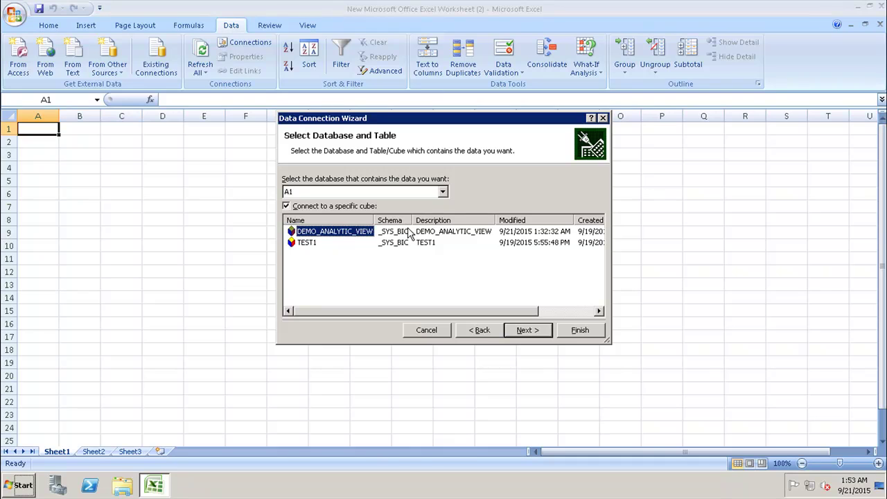
- Keep database A1 and select the DEMO_ANALYTIC_VIEW cube for the connection
{"action": "left_click", "coordinate": [443, 192]}
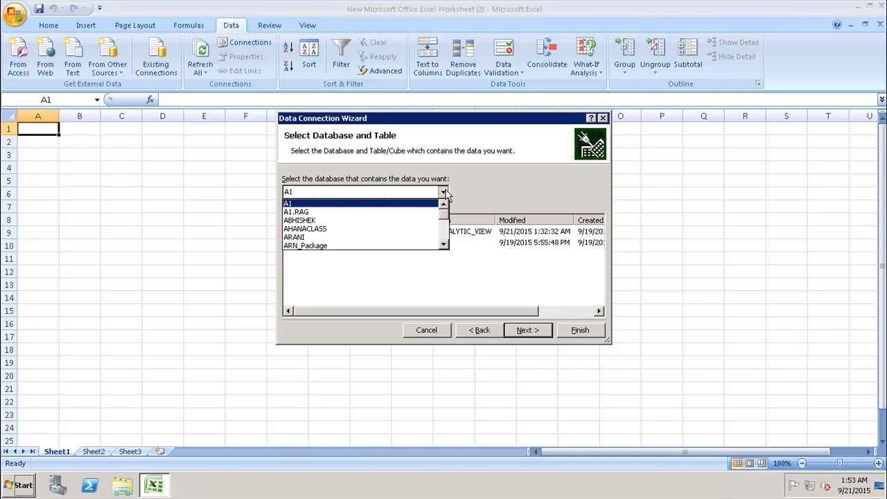
{"action": "left_click_drag", "start_coordinate": [445, 217], "coordinate": [448, 251]}
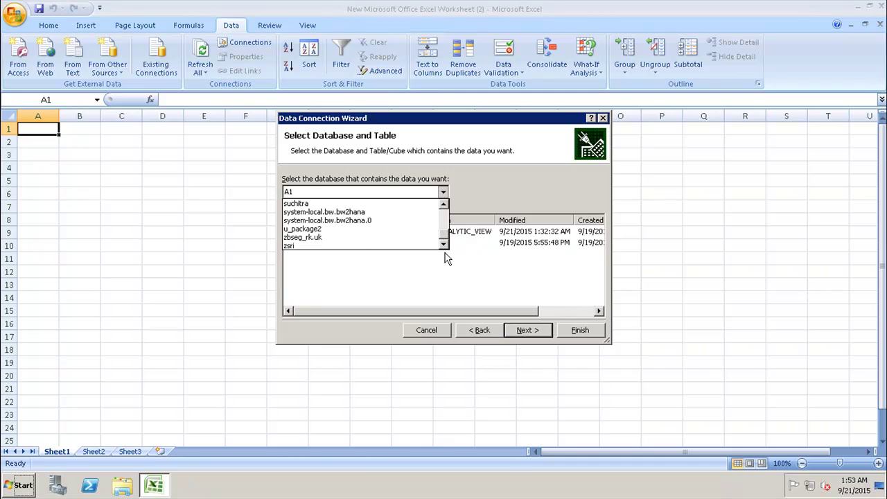
{"action": "left_click", "coordinate": [485, 182]}
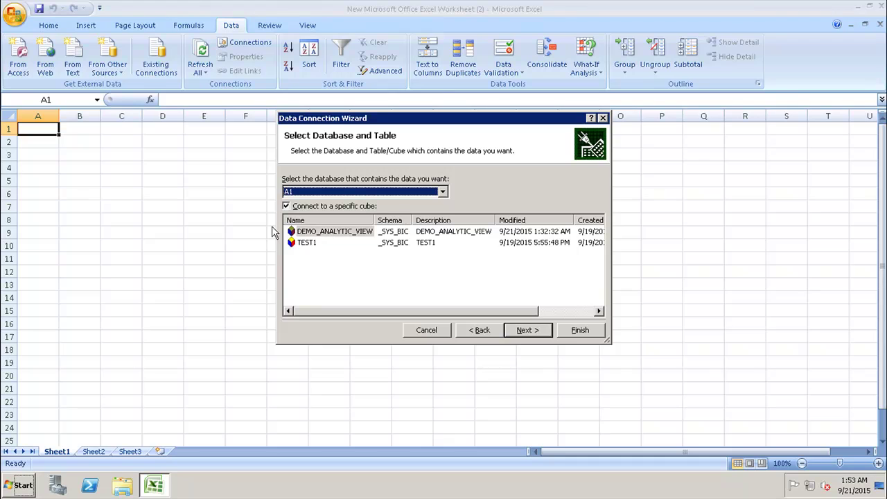
{"action": "left_click", "coordinate": [346, 237]}
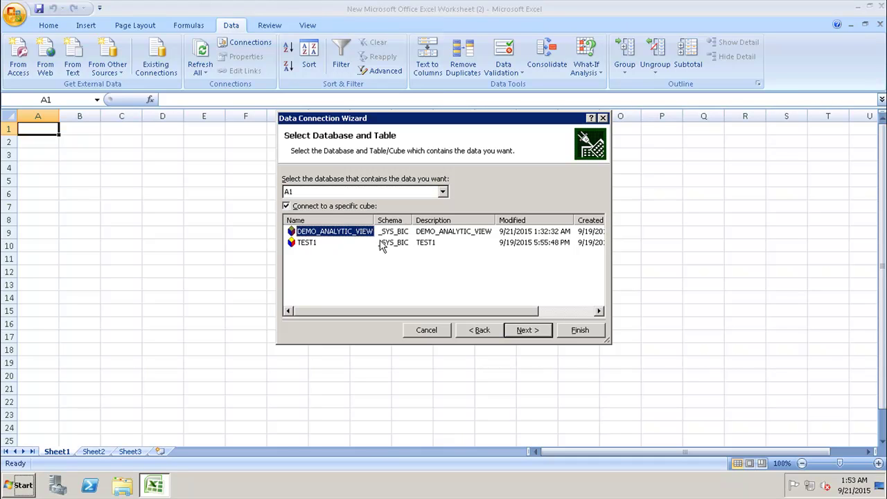
{"action": "left_click", "coordinate": [521, 330]}
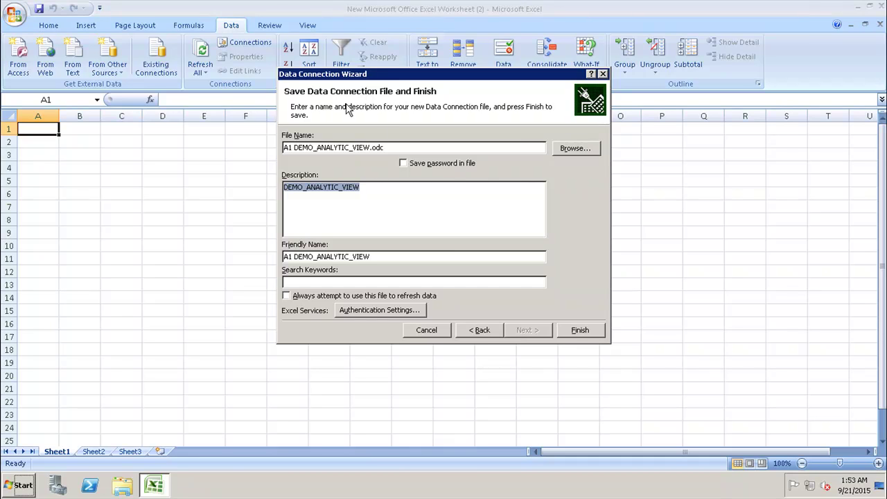
- Overwrite A1 DEMO_ANALYTIC_VIEW.odc, import it as a PivotTable report, and dismiss the error
{"action": "left_click", "coordinate": [586, 337]}
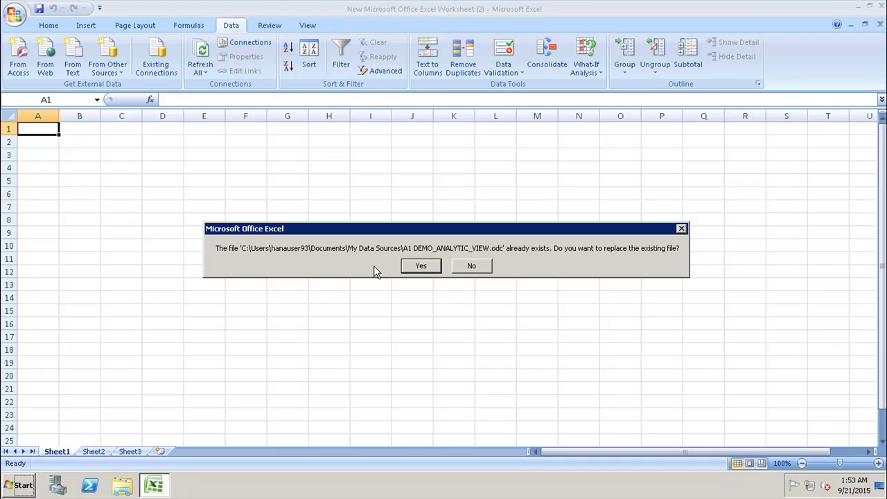
{"action": "left_click", "coordinate": [413, 273]}
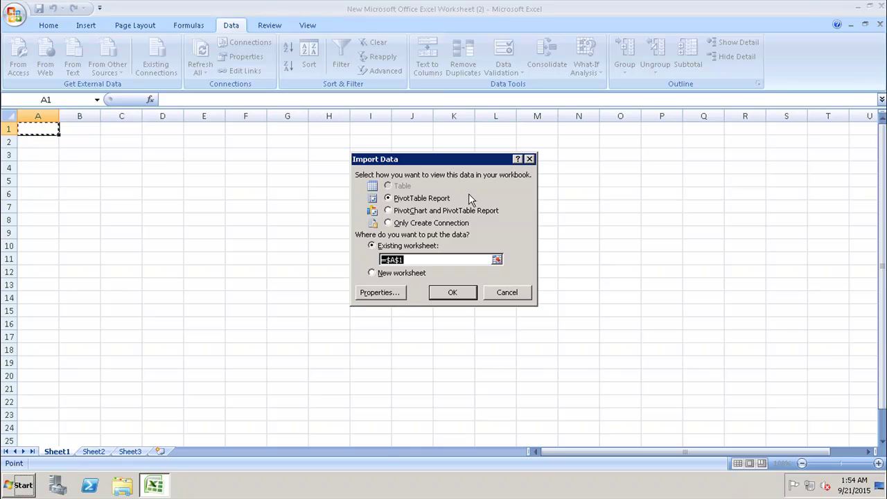
{"action": "left_click", "coordinate": [443, 293]}
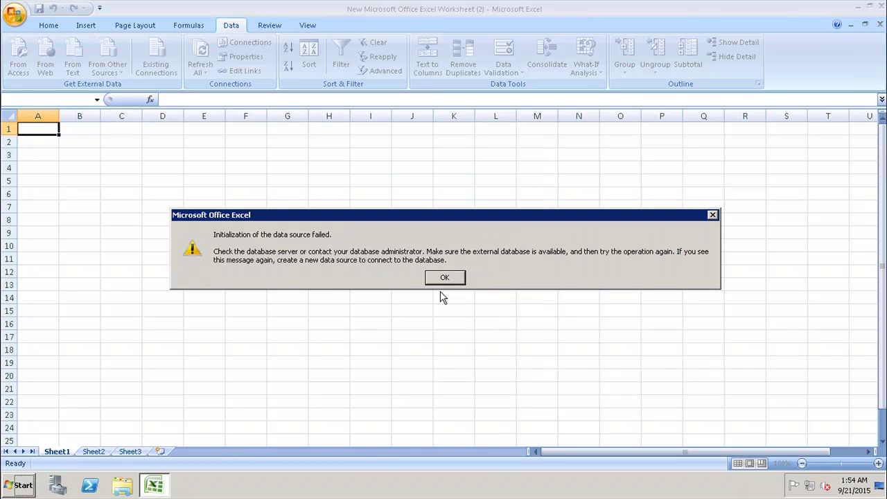
{"action": "left_click", "coordinate": [430, 278]}
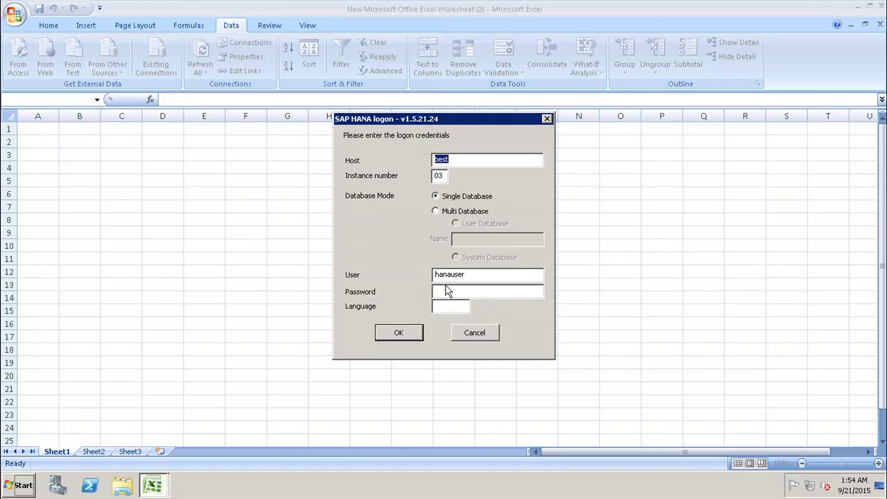
- Enter the HANA password at the logon prompt to create an empty PivotTable1 at A1
{"action": "left_click", "coordinate": [447, 290]}
{"action": "type", "text": "**********"}
{"action": "left_click", "coordinate": [398, 334]}
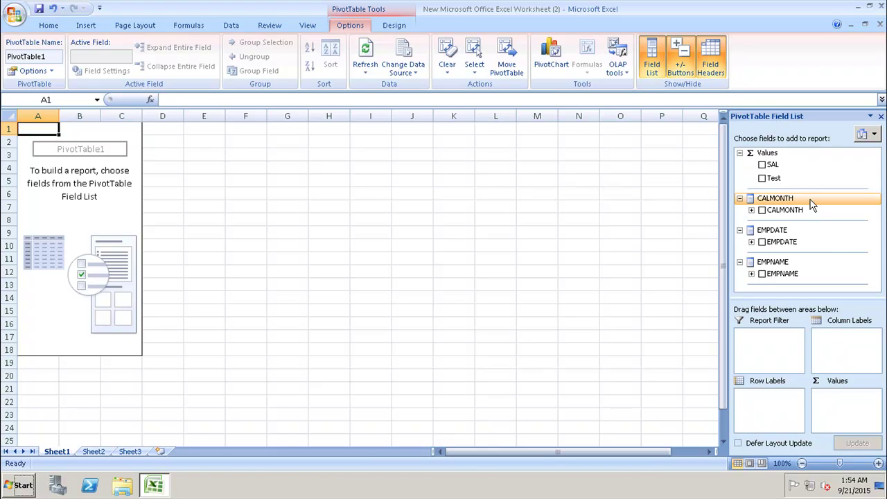
- Add SAL as the summed value, with CALMONTH, EMPDATE and EMPNAME as row labels
{"action": "left_click", "coordinate": [766, 166]}
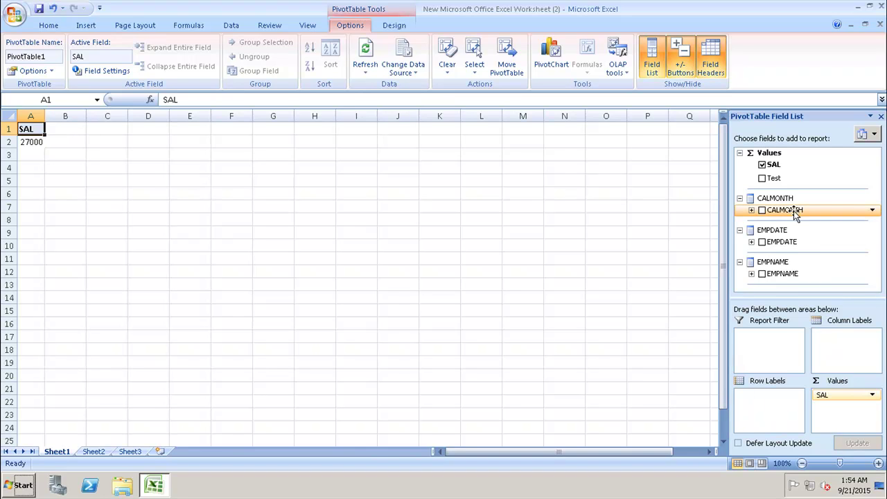
{"action": "left_click", "coordinate": [762, 211]}
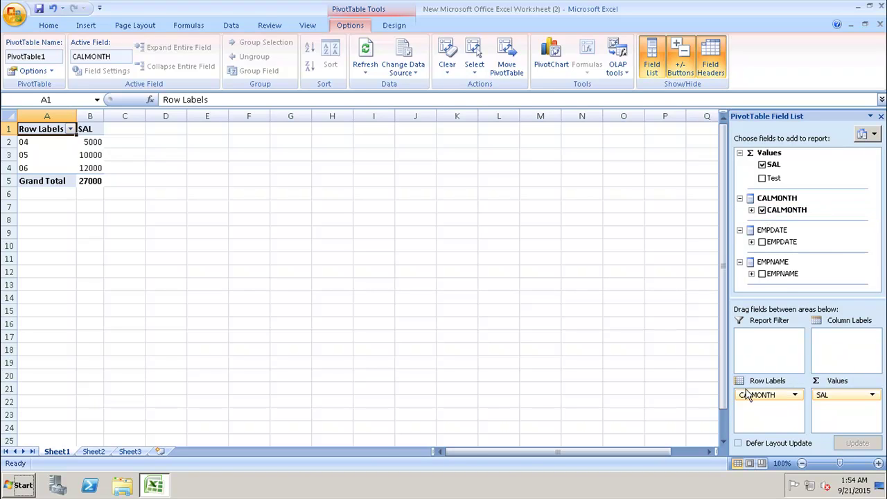
{"action": "left_click", "coordinate": [762, 242]}
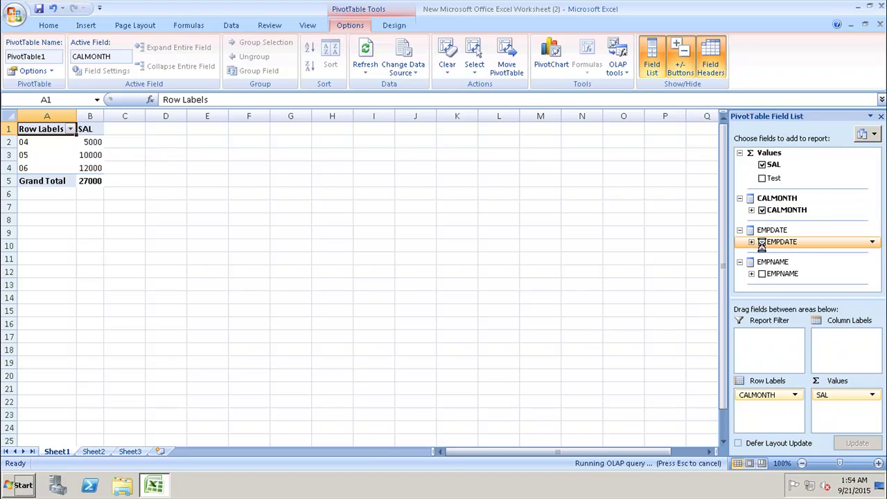
{"action": "left_click", "coordinate": [762, 274]}
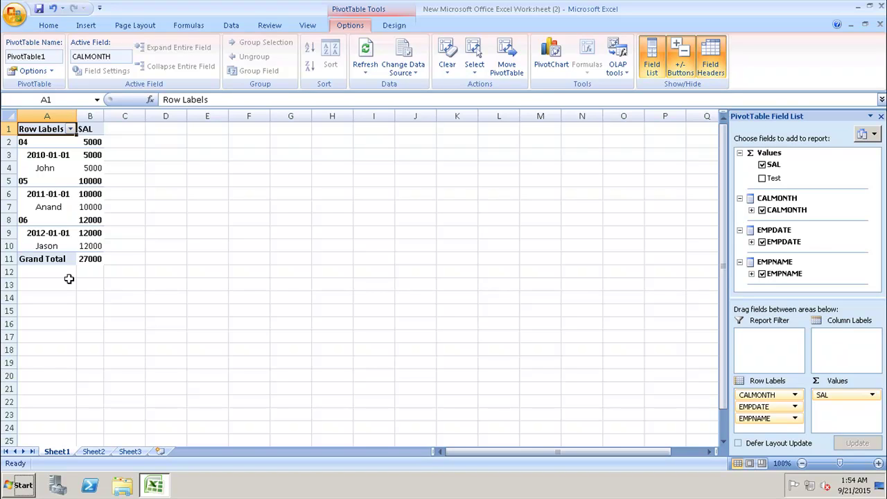
- Move the EMPDATE row field to the Report Filter, leaving CALMONTH and EMPNAME as rows
{"action": "left_click", "coordinate": [796, 409]}
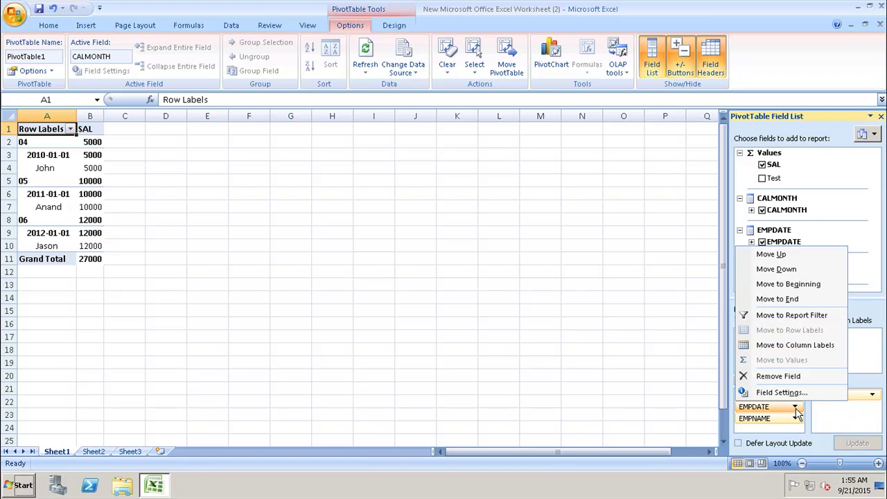
{"action": "left_click", "coordinate": [799, 317]}
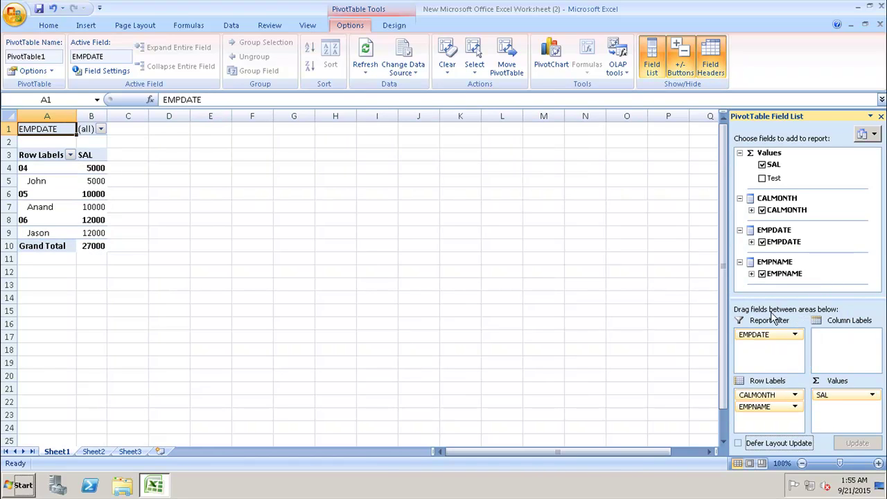
{"action": "left_click", "coordinate": [101, 132]}
{"action": "left_click", "coordinate": [15, 144]}
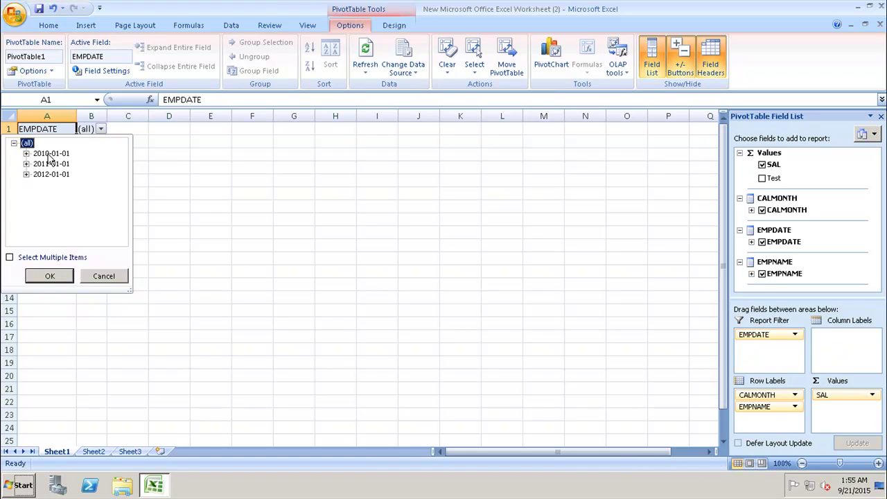
{"action": "left_click", "coordinate": [50, 154]}
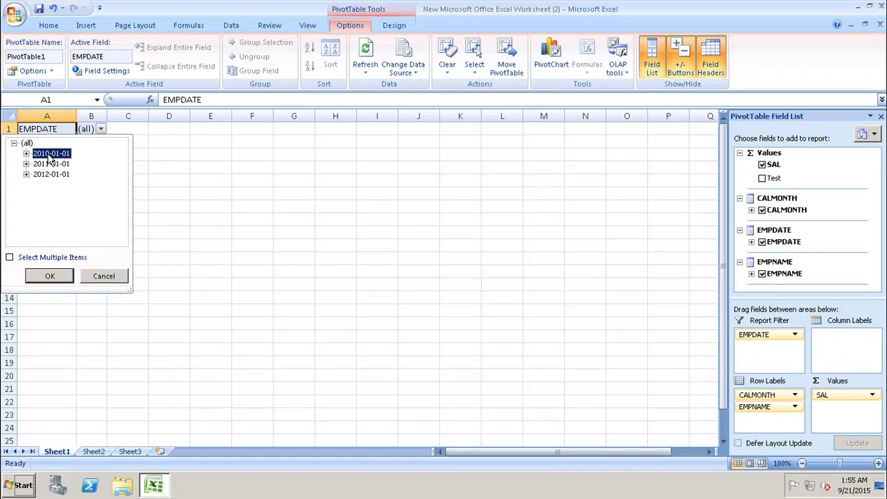
{"action": "left_click", "coordinate": [11, 258]}
{"action": "left_click", "coordinate": [35, 164]}
{"action": "left_click", "coordinate": [36, 165]}
{"action": "left_click", "coordinate": [37, 175]}
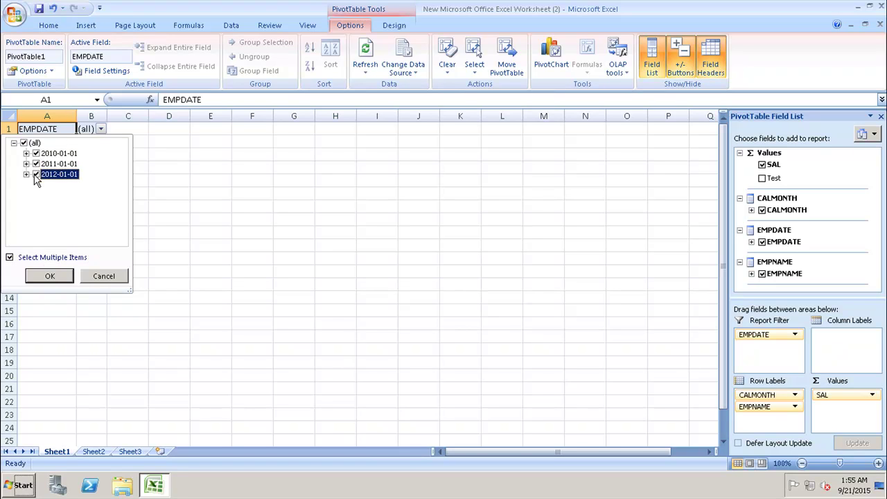
{"action": "left_click", "coordinate": [55, 277]}
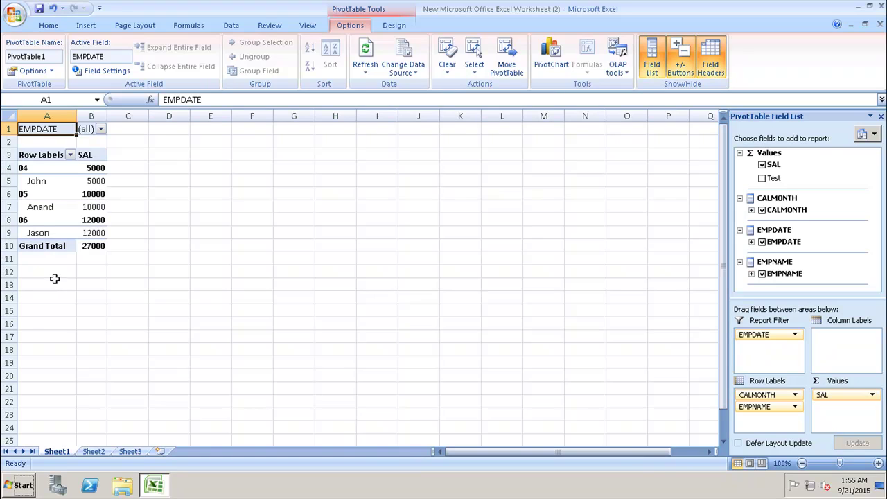
{"action": "left_click", "coordinate": [795, 335]}
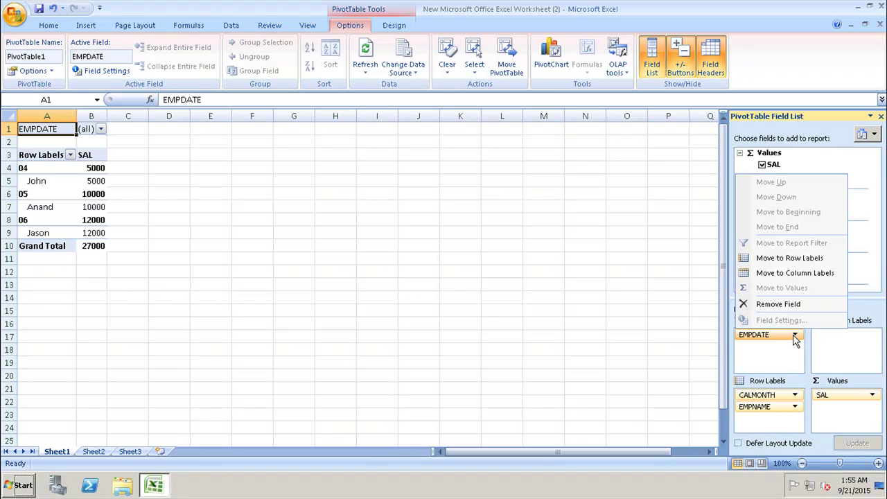
- Remove EMPDATE from the report filter and add it back as the third row label
{"action": "left_click", "coordinate": [783, 305]}
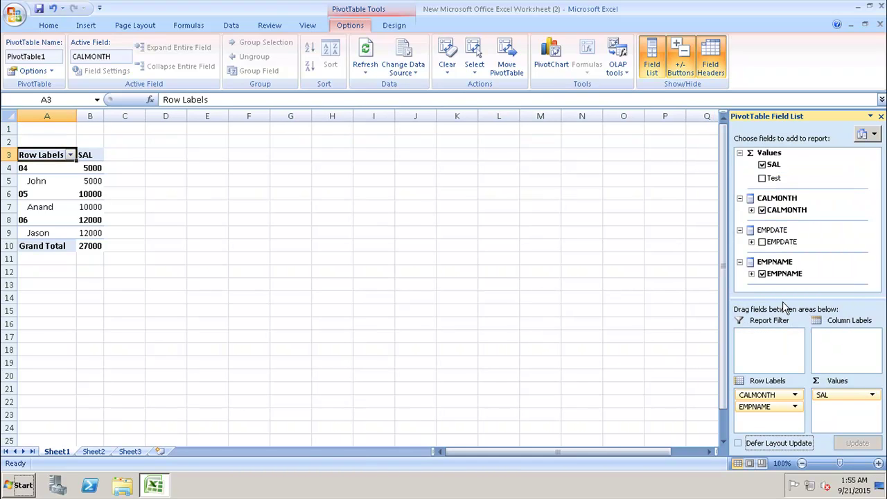
{"action": "left_click", "coordinate": [762, 242]}
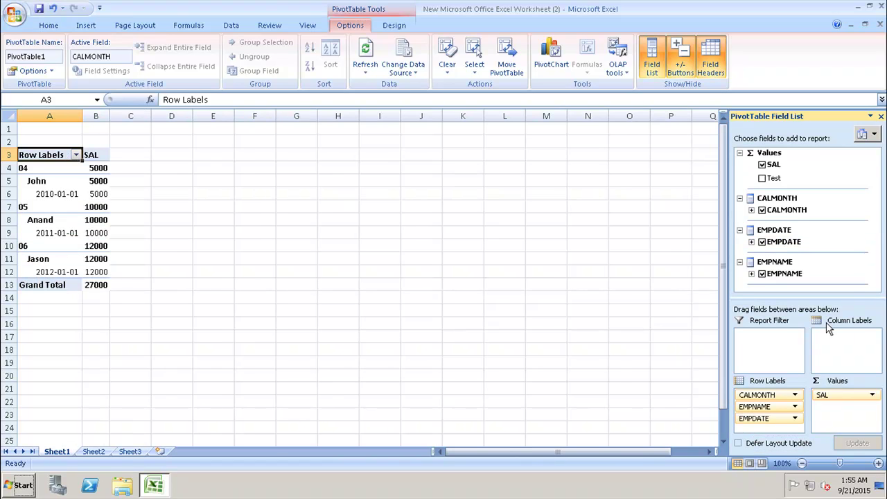
{"action": "left_click", "coordinate": [874, 135]}
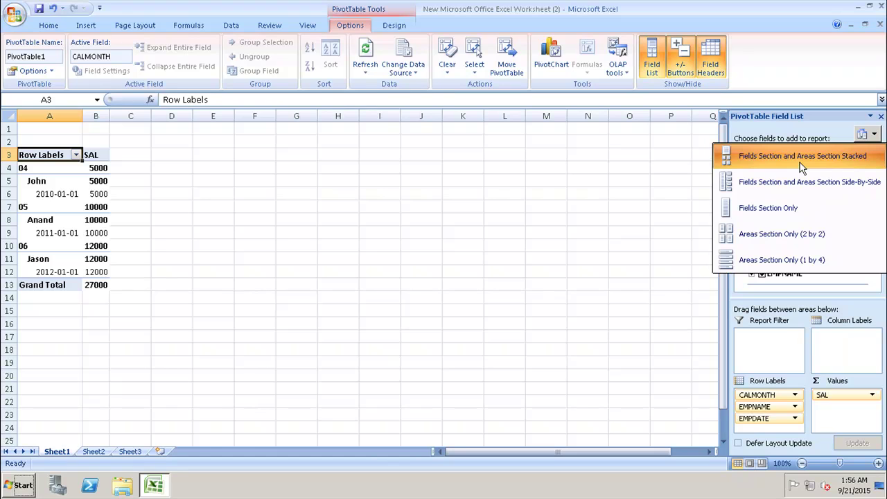
{"action": "left_click", "coordinate": [795, 187]}
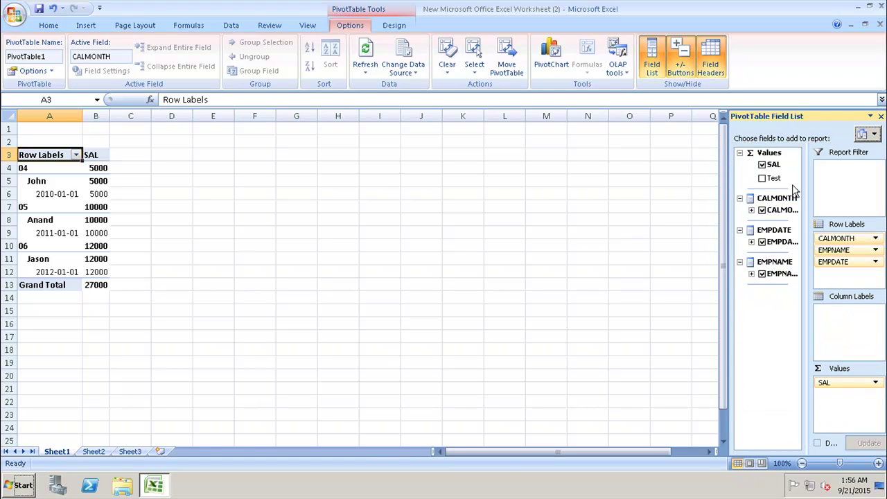
{"action": "left_click", "coordinate": [865, 136]}
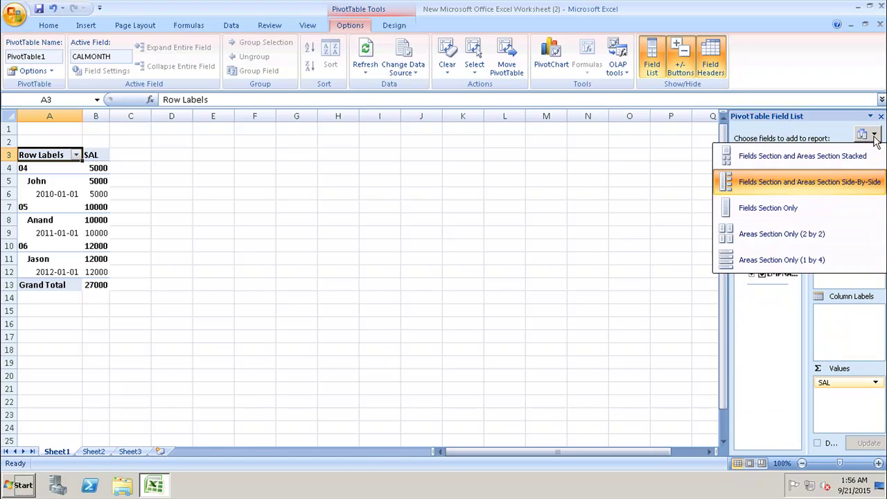
{"action": "left_click", "coordinate": [820, 209]}
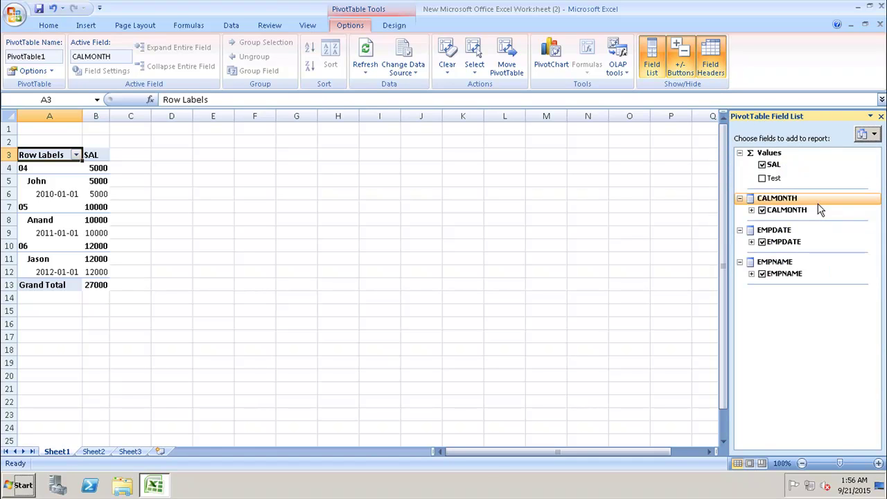
{"action": "left_click", "coordinate": [868, 135]}
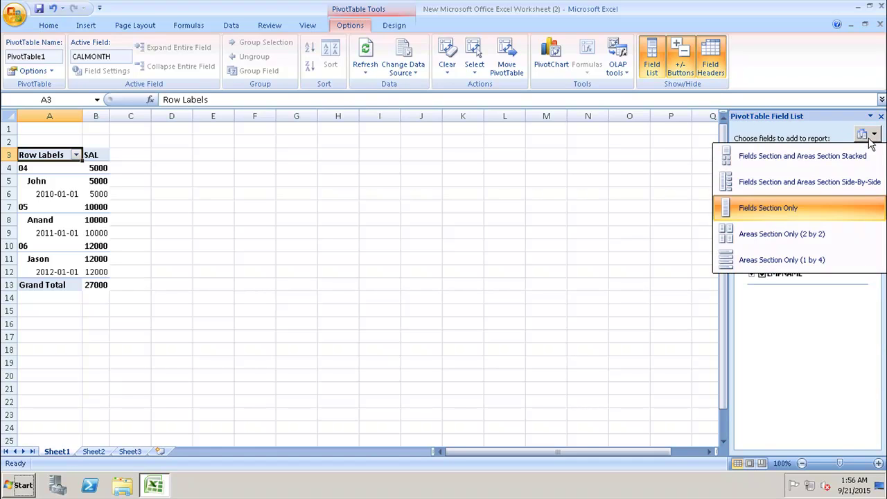
{"action": "left_click", "coordinate": [835, 232]}
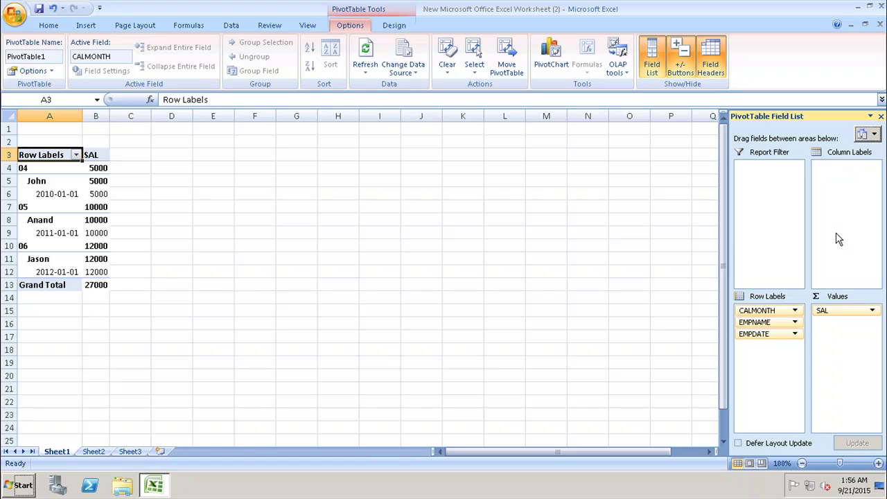
{"action": "left_click", "coordinate": [866, 136]}
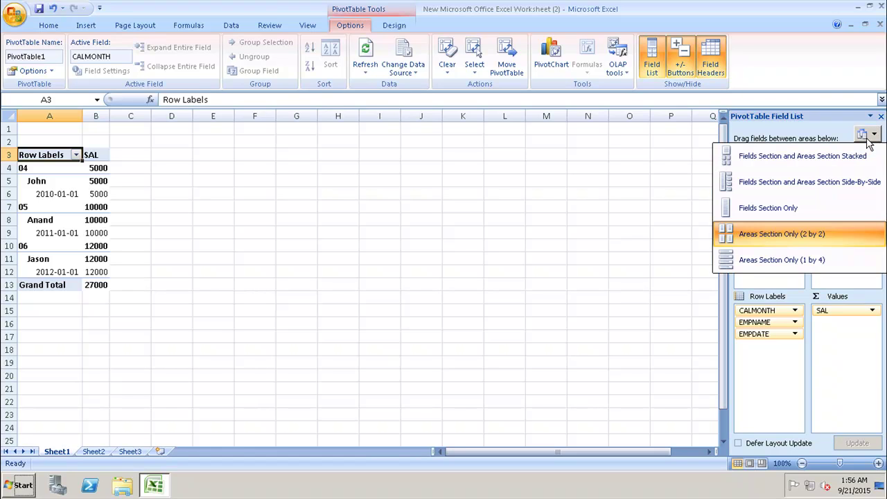
{"action": "left_click", "coordinate": [829, 156]}
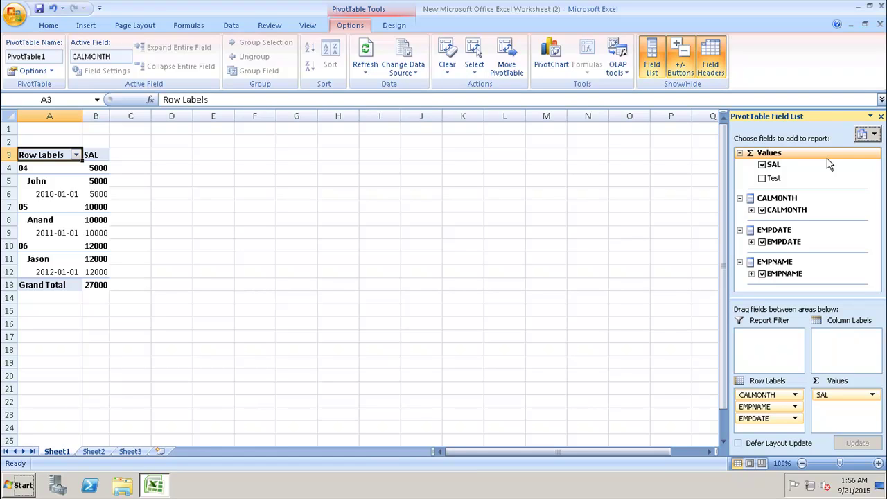
- Insert a 2-D Clustered Column PivotChart of SAL from the Insert tab's Column gallery
{"action": "left_click", "coordinate": [84, 26]}
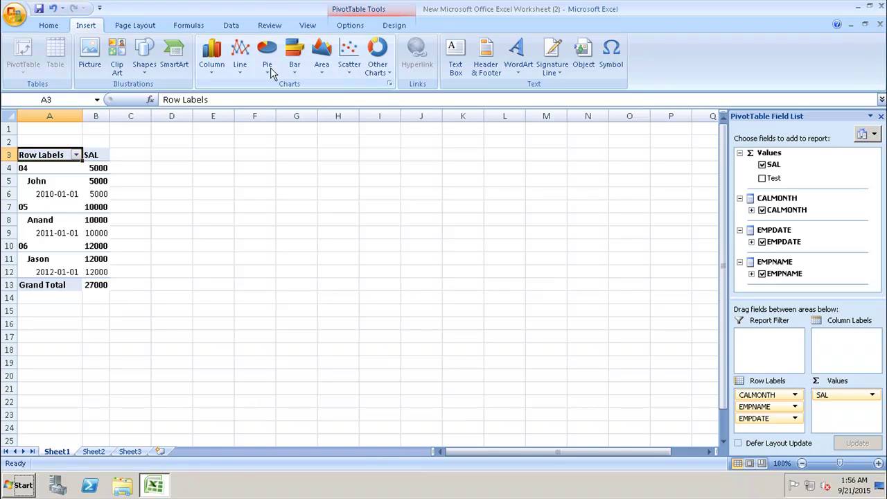
{"action": "left_click", "coordinate": [211, 63]}
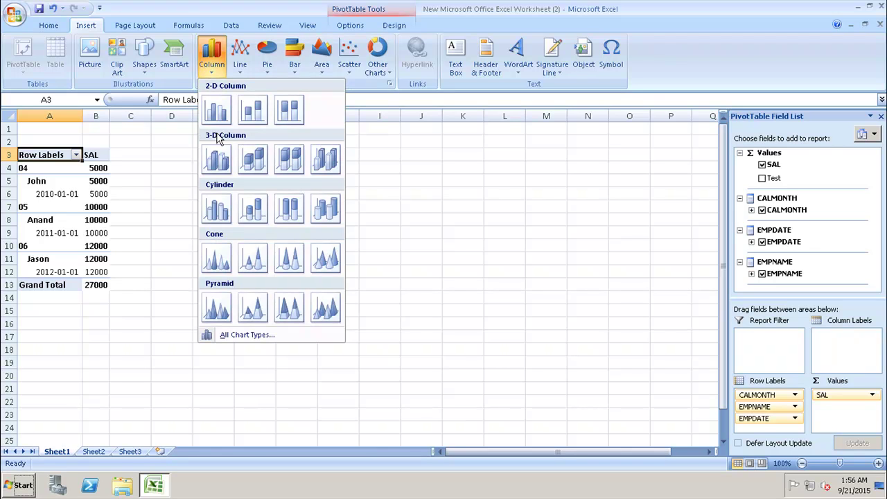
{"action": "left_click", "coordinate": [217, 114]}
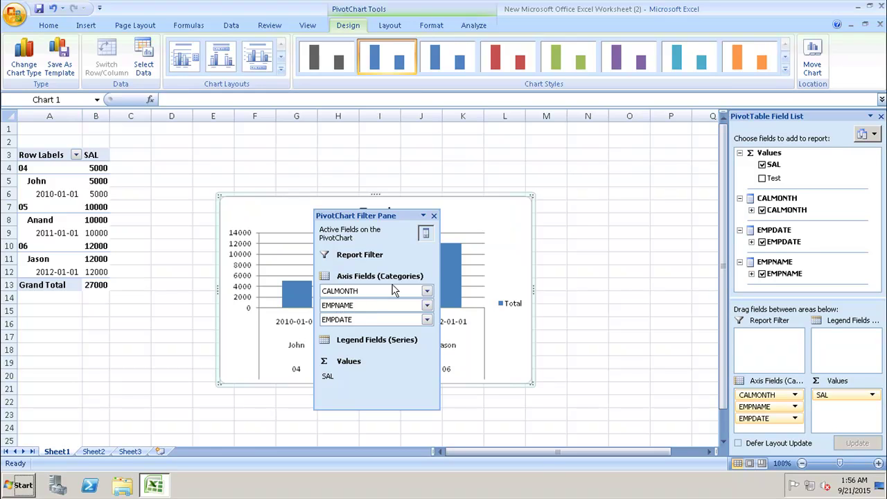
- Close the PivotChart Filter Pane and switch the columns through dark grey and red to green
{"action": "left_click", "coordinate": [433, 215]}
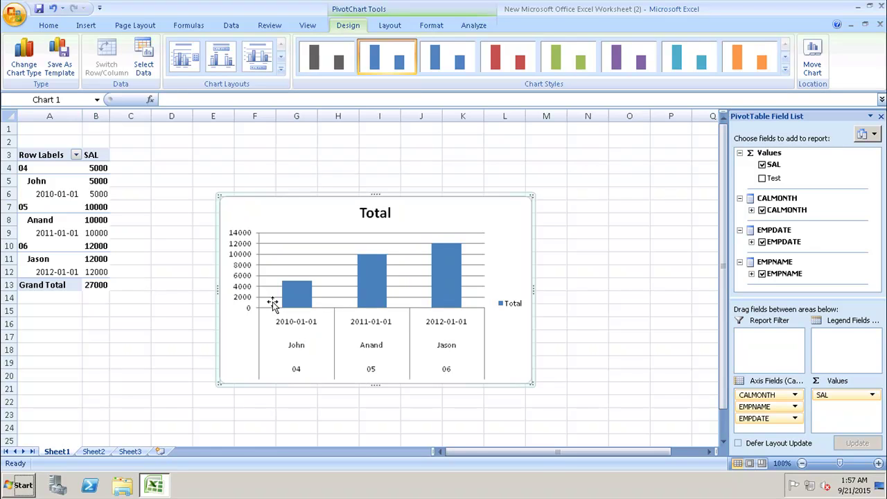
{"action": "left_click", "coordinate": [340, 69]}
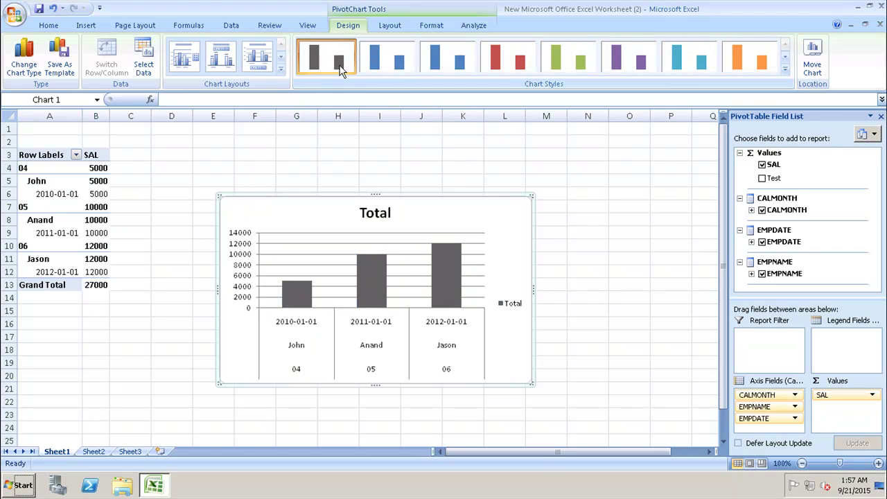
{"action": "left_click", "coordinate": [497, 55]}
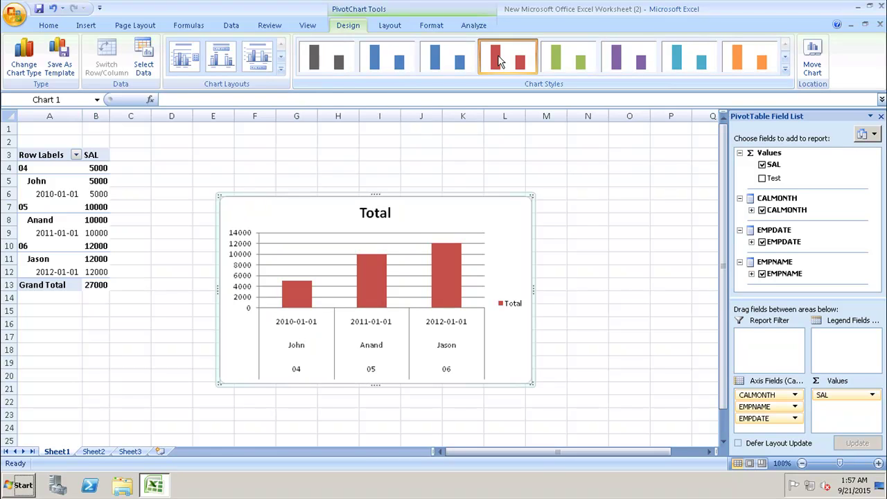
{"action": "left_click", "coordinate": [570, 67]}
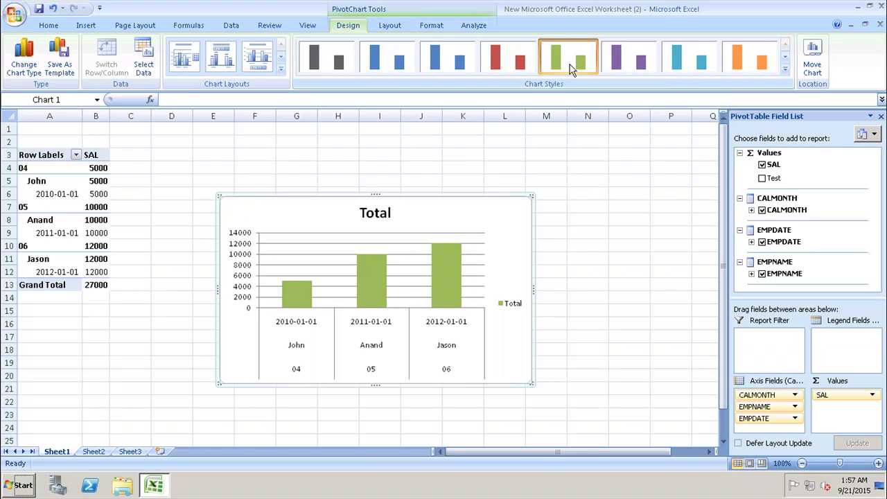